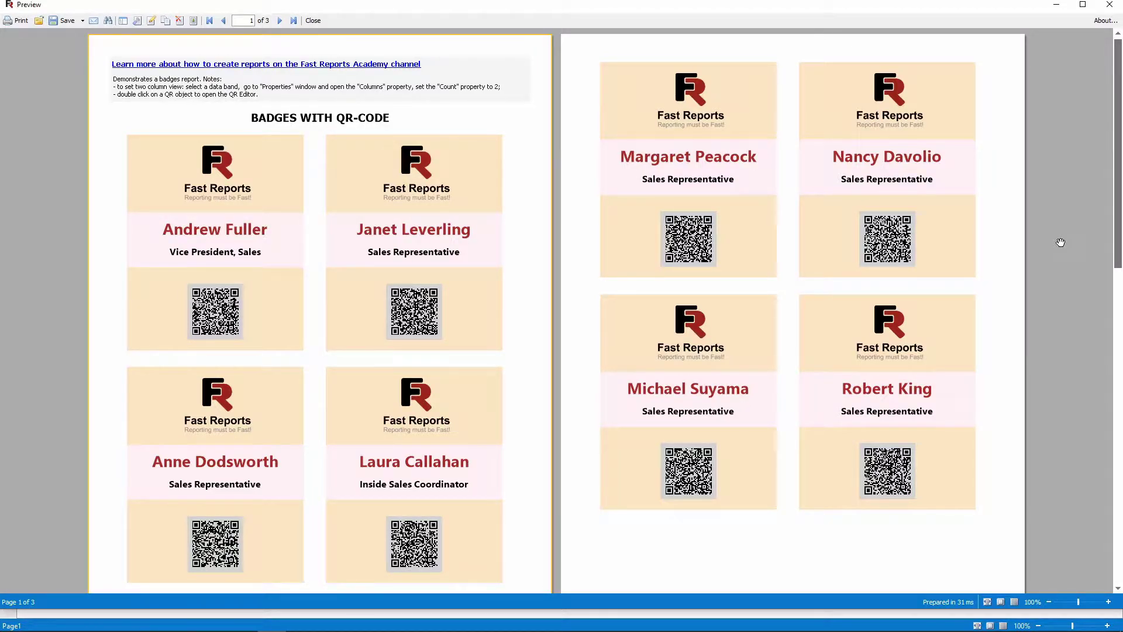
{"action": "left_click", "coordinate": [306, 21]}
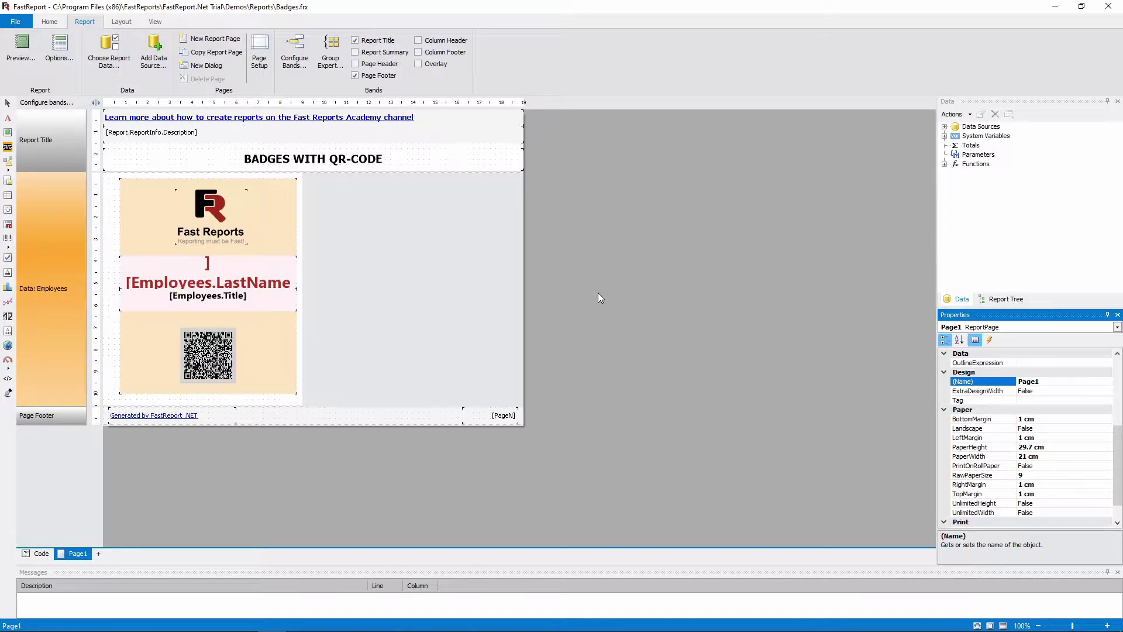
{"action": "left_click", "coordinate": [193, 218]}
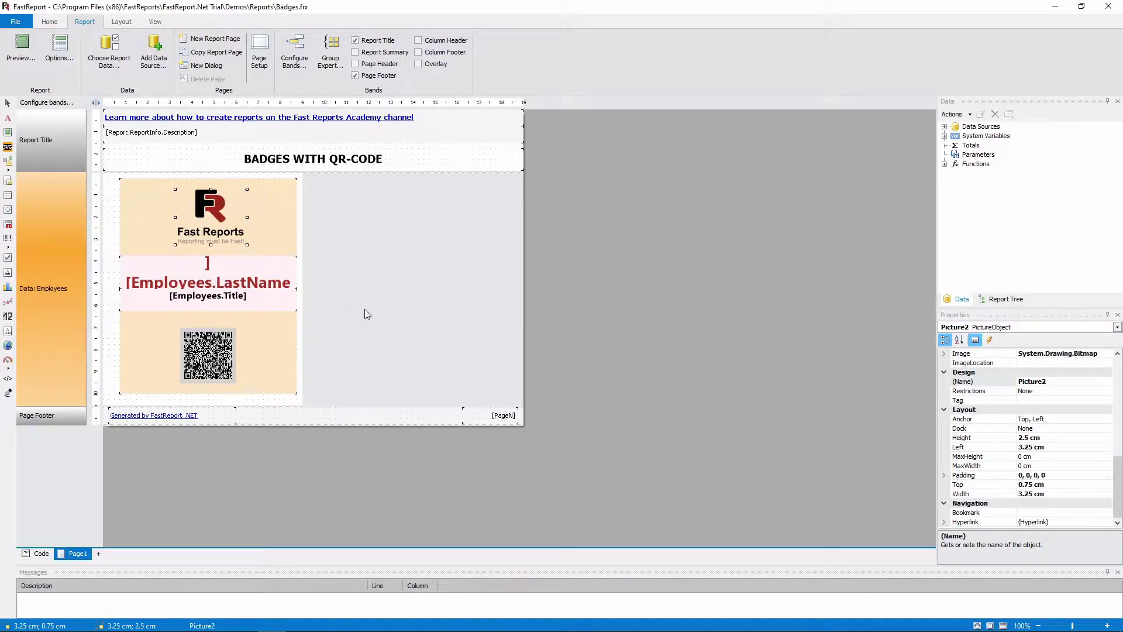
{"action": "left_click", "coordinate": [243, 285]}
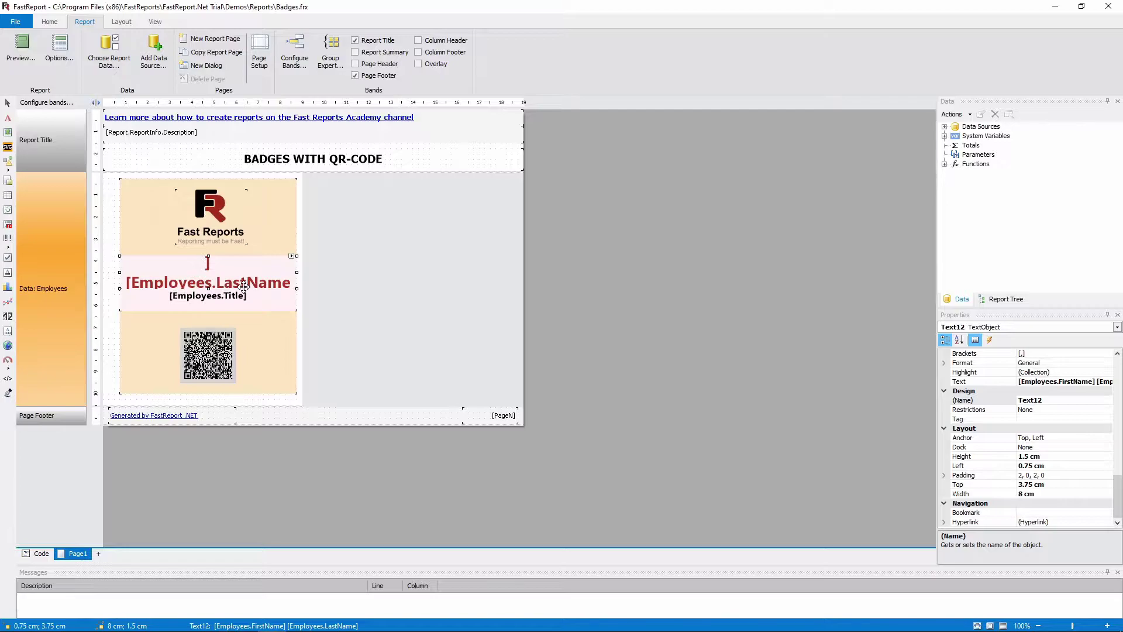
{"action": "left_click", "coordinate": [235, 299]}
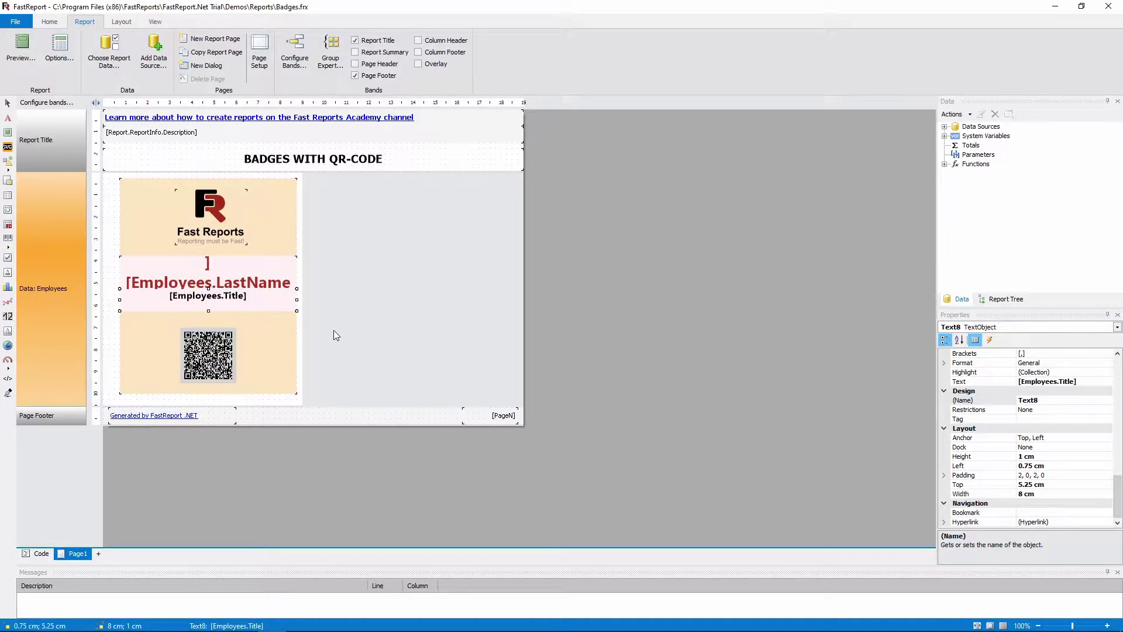
{"action": "double_click", "coordinate": [209, 345]}
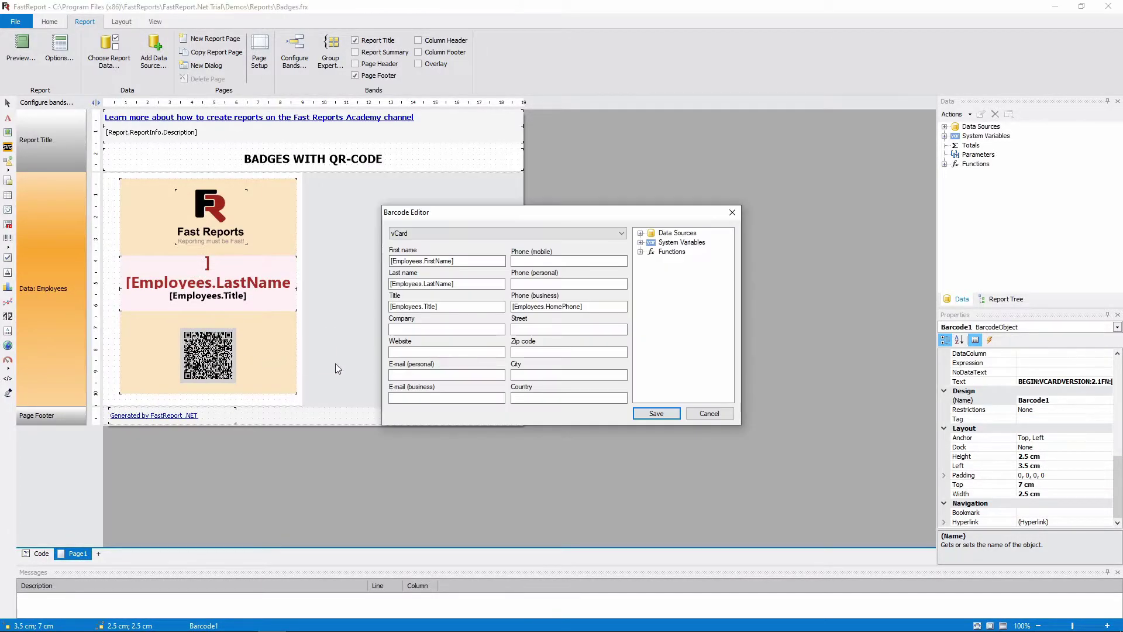
{"action": "key", "text": "Return"}
{"action": "double_click", "coordinate": [288, 220]}
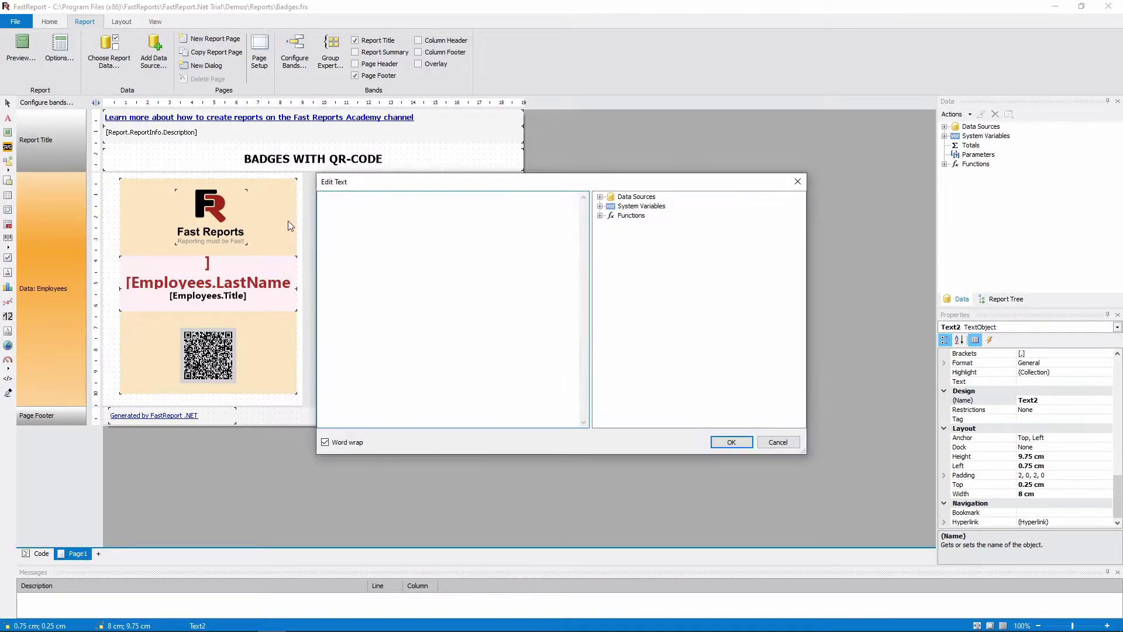
{"action": "left_click", "coordinate": [798, 182]}
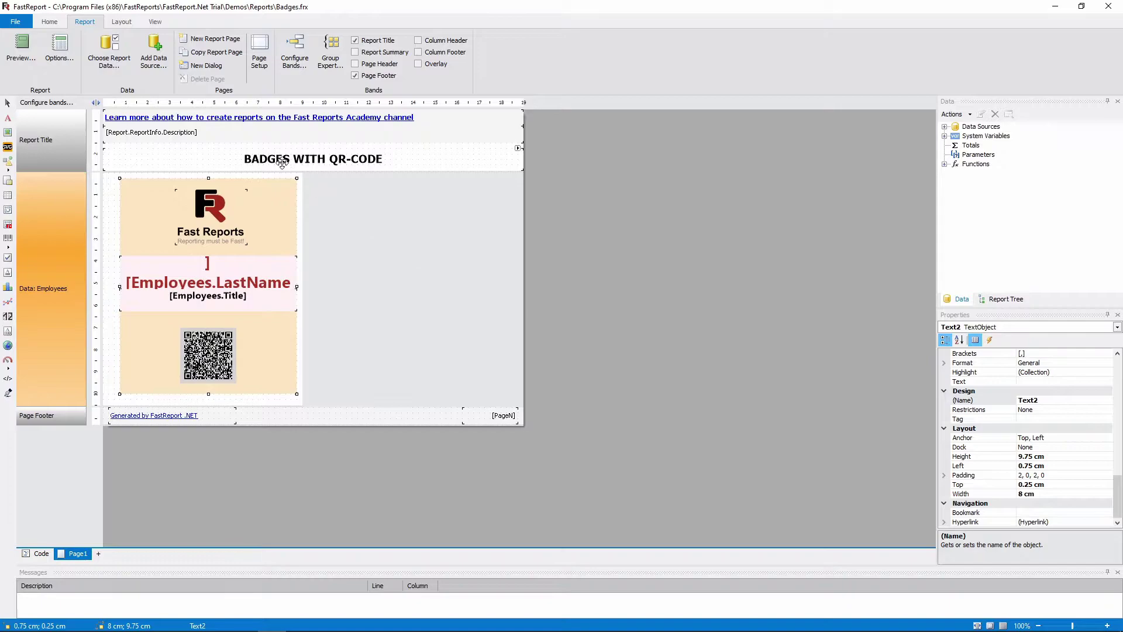
{"action": "left_click", "coordinate": [260, 136]}
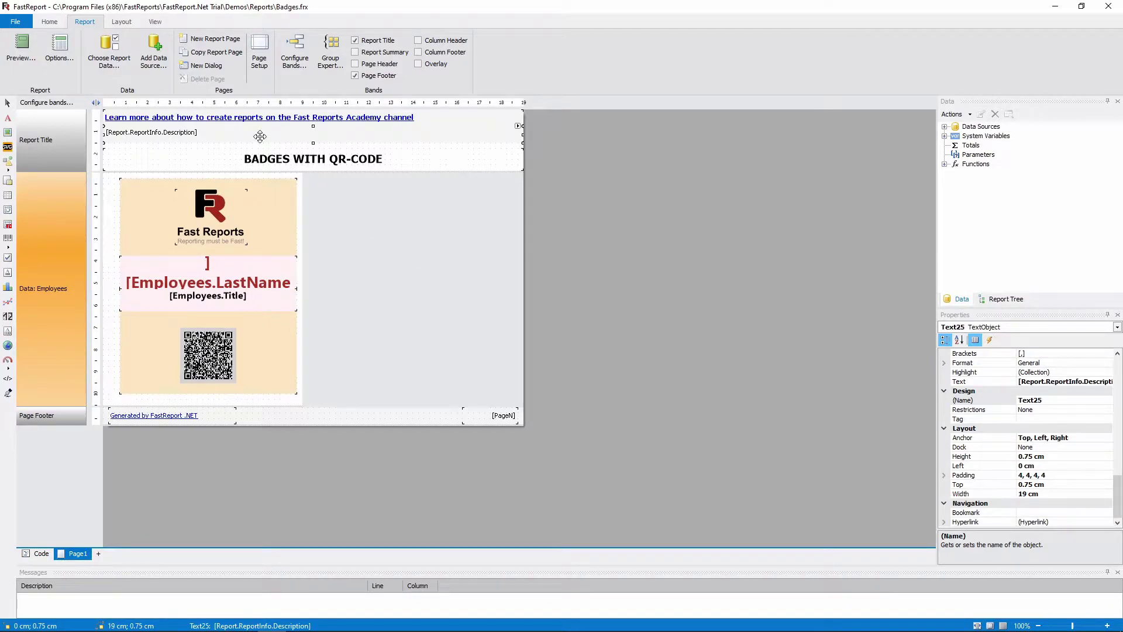
{"action": "left_click", "coordinate": [248, 415]}
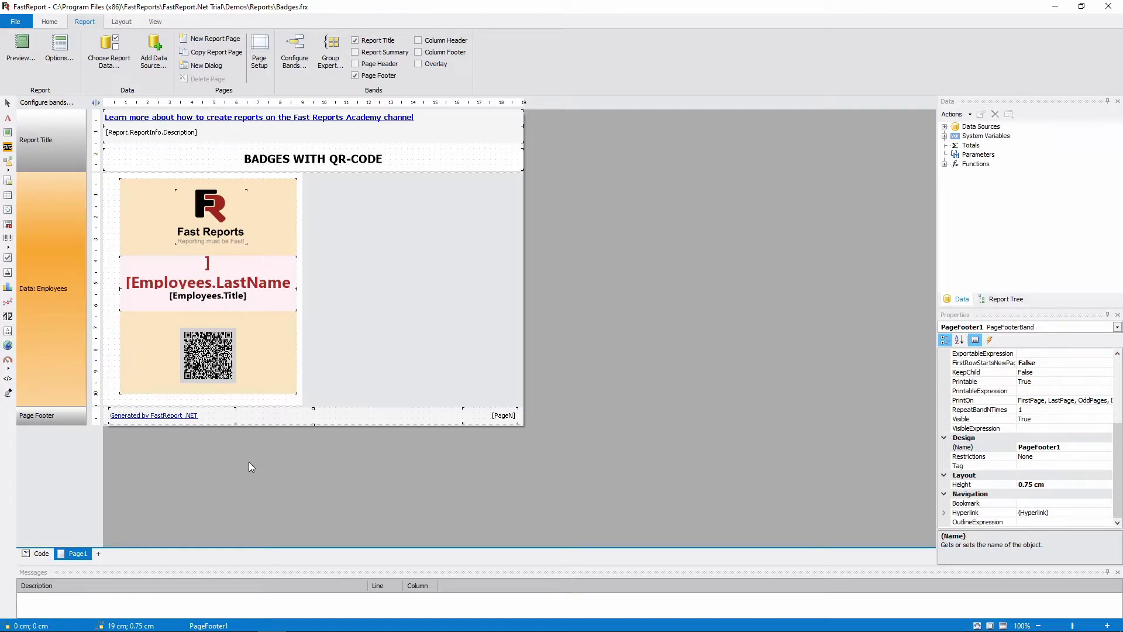
- Add Column Header and Column Footer bands to the Employees data band via Configure Bands
{"action": "left_click", "coordinate": [295, 52]}
{"action": "left_click", "coordinate": [507, 268]}
{"action": "left_click", "coordinate": [644, 260]}
{"action": "left_click", "coordinate": [665, 313]}
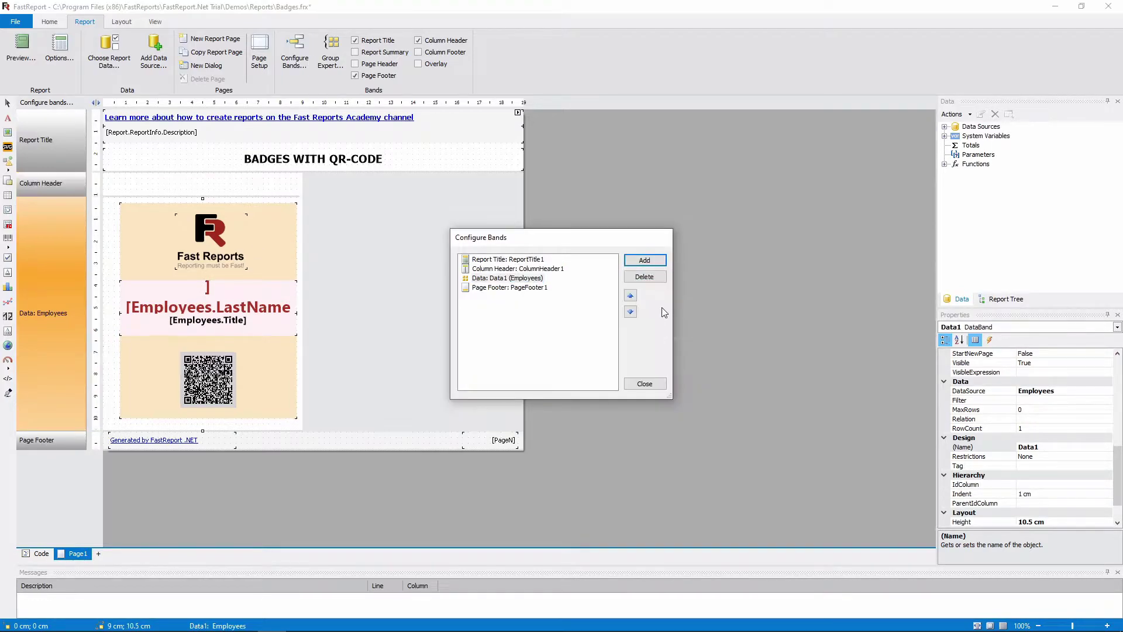
{"action": "left_click", "coordinate": [643, 260]}
{"action": "left_click", "coordinate": [667, 328]}
{"action": "left_click", "coordinate": [644, 384]}
- Insert text objects reading 'header' in the column header and 'footer' in the column footer
{"action": "left_click", "coordinate": [8, 117]}
{"action": "left_click", "coordinate": [120, 184]}
{"action": "double_click", "coordinate": [120, 187]}
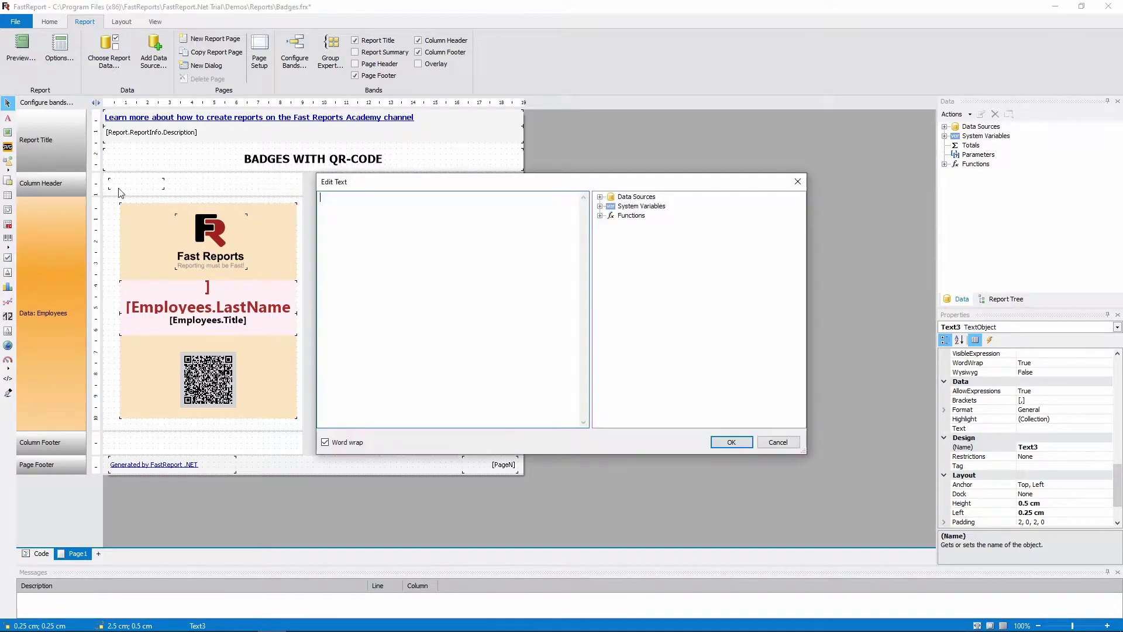
{"action": "type", "text": "header"}
{"action": "key", "text": "ctrl+Return"}
{"action": "left_click", "coordinate": [8, 118]}
{"action": "left_click", "coordinate": [123, 442]}
{"action": "double_click", "coordinate": [129, 449]}
{"action": "type", "text": "footer"}
{"action": "key", "text": "ctrl+Return"}
- Preview the badges report and scroll through the first page's header and footer
{"action": "left_click", "coordinate": [21, 50]}
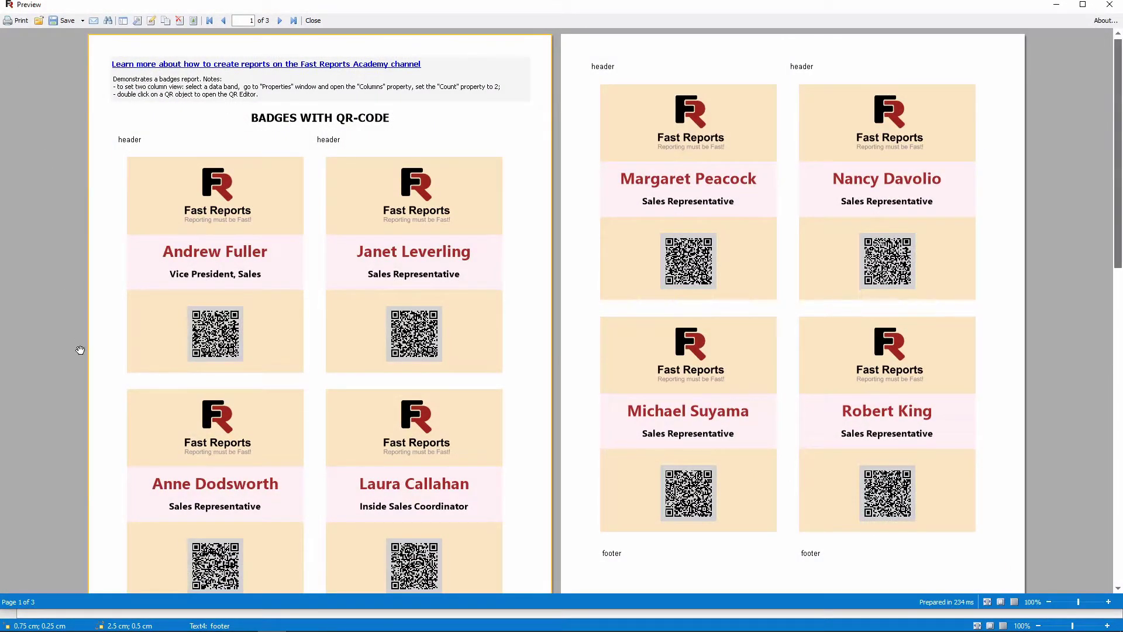
{"action": "left_click_drag", "start_coordinate": [80, 350], "coordinate": [98, 81]}
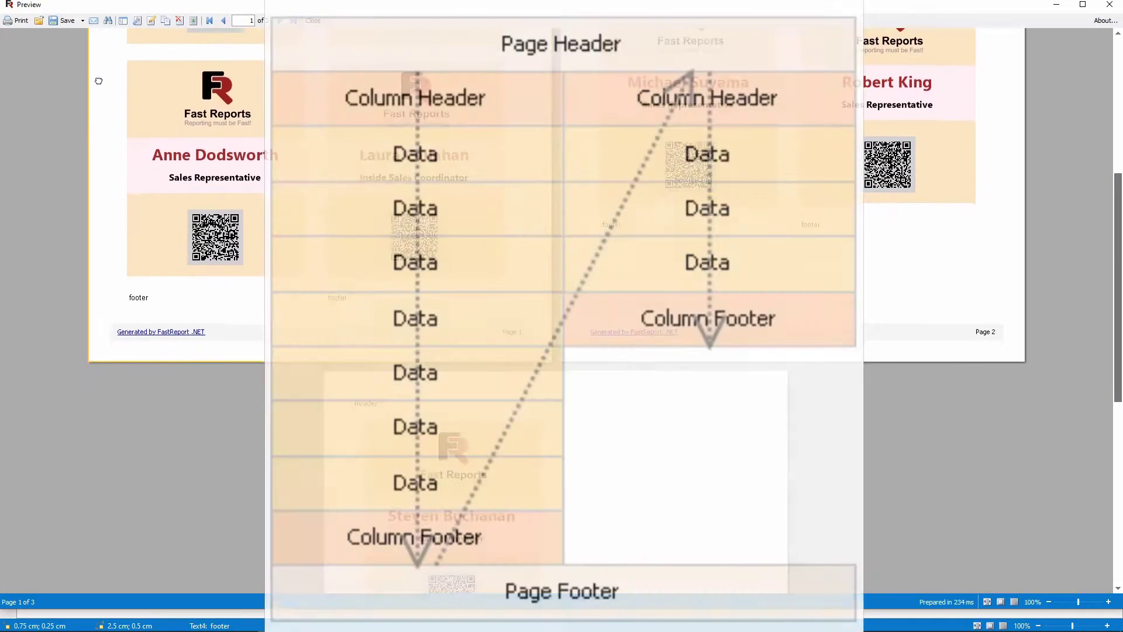
{"action": "scroll", "coordinate": [90, 226], "scroll_direction": "down", "scroll_amount": 4}
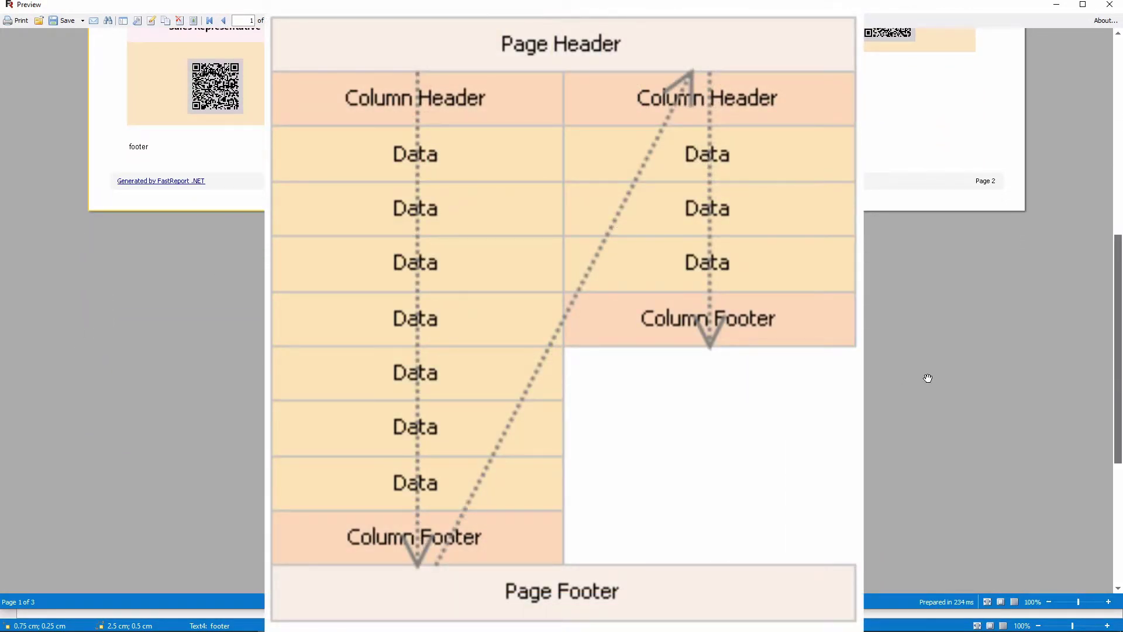
{"action": "scroll", "coordinate": [928, 377], "scroll_direction": "up", "scroll_amount": 10}
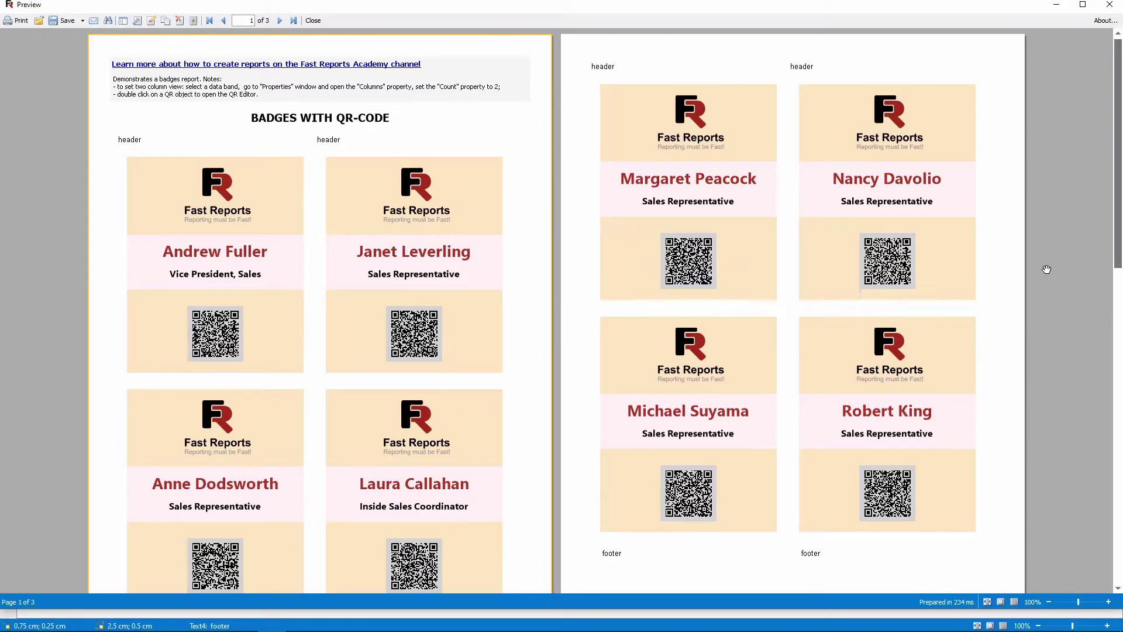
- Back in the designer, set Page1's Columns Count to 3 in the Properties panel
{"action": "left_click", "coordinate": [307, 22]}
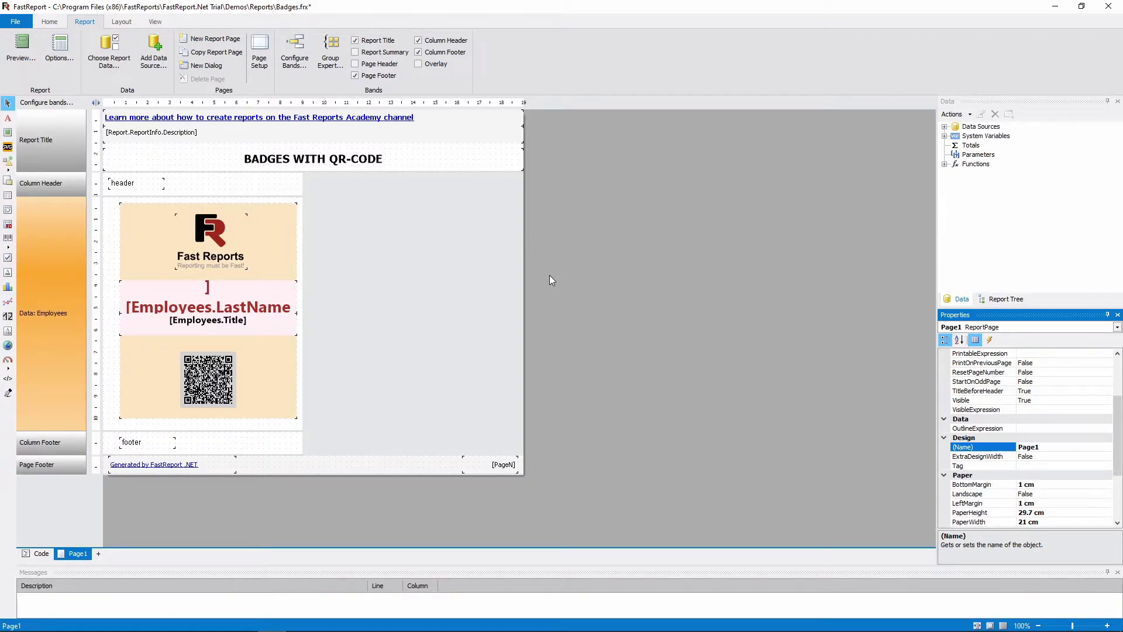
{"action": "left_click", "coordinate": [992, 299]}
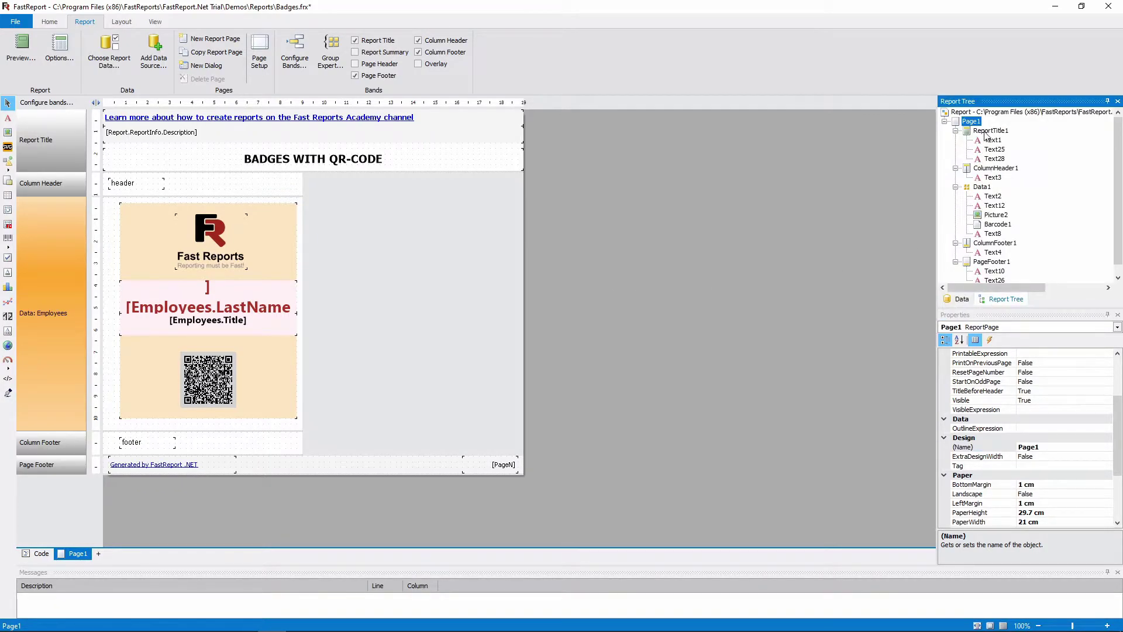
{"action": "left_click_drag", "start_coordinate": [1117, 436], "coordinate": [1117, 399]}
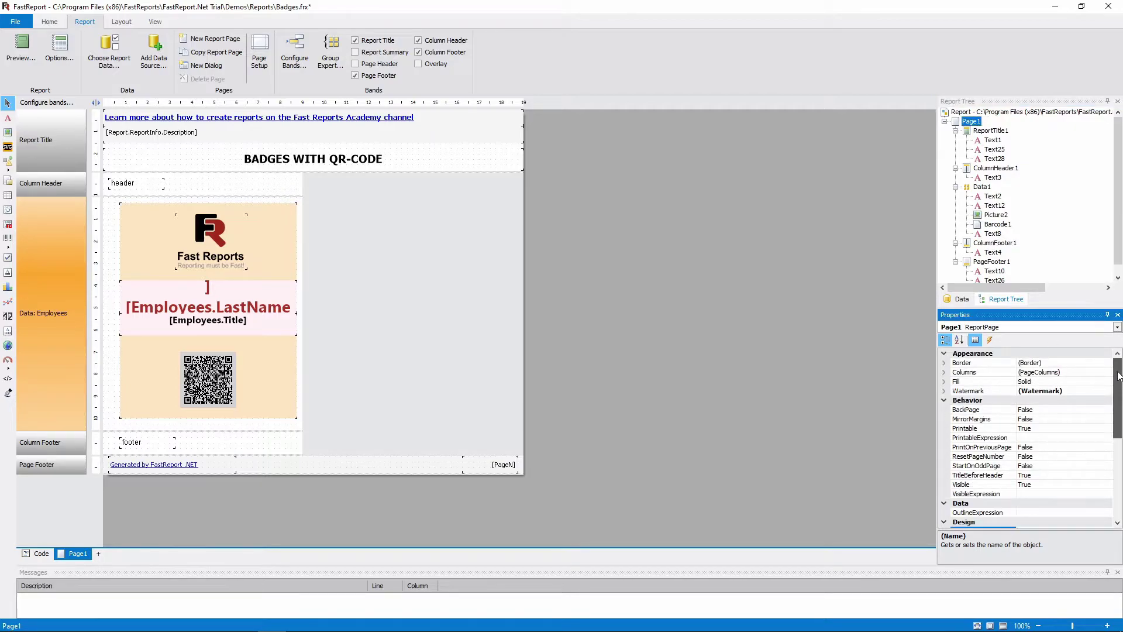
{"action": "left_click", "coordinate": [943, 373]}
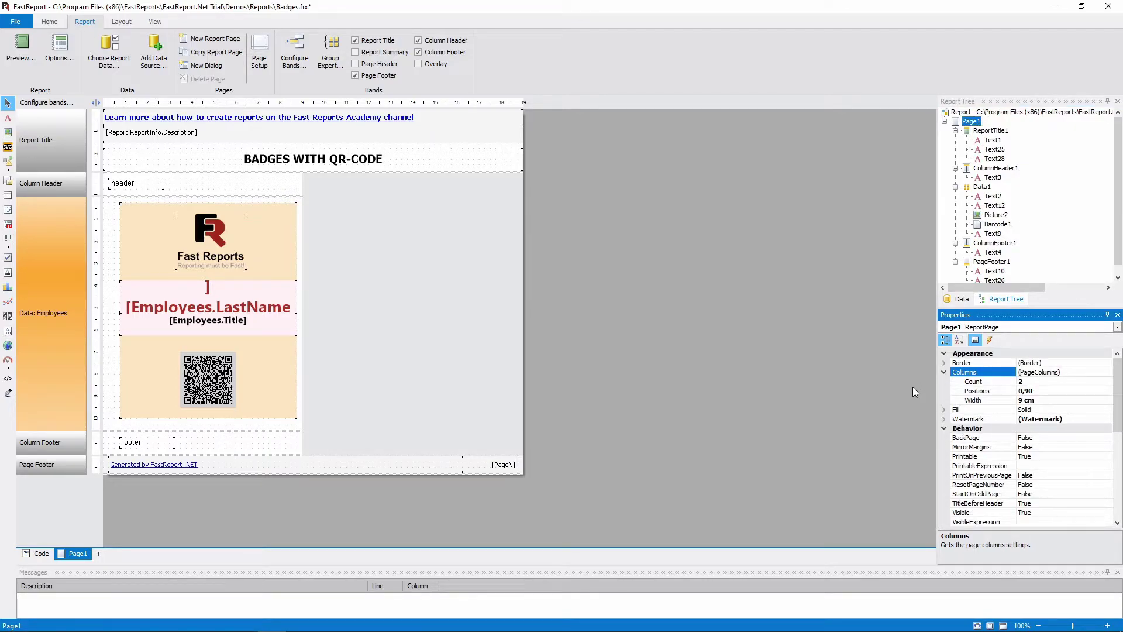
{"action": "left_click", "coordinate": [985, 381]}
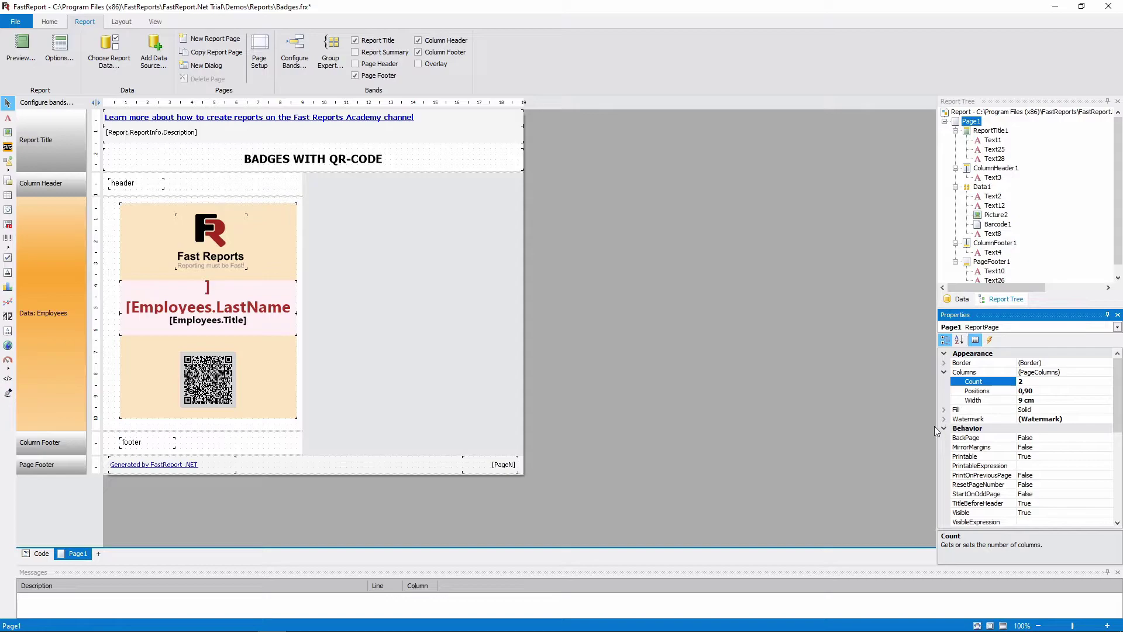
{"action": "left_click", "coordinate": [1026, 382]}
{"action": "type", "text": "3"}
{"action": "key", "text": "Return"}
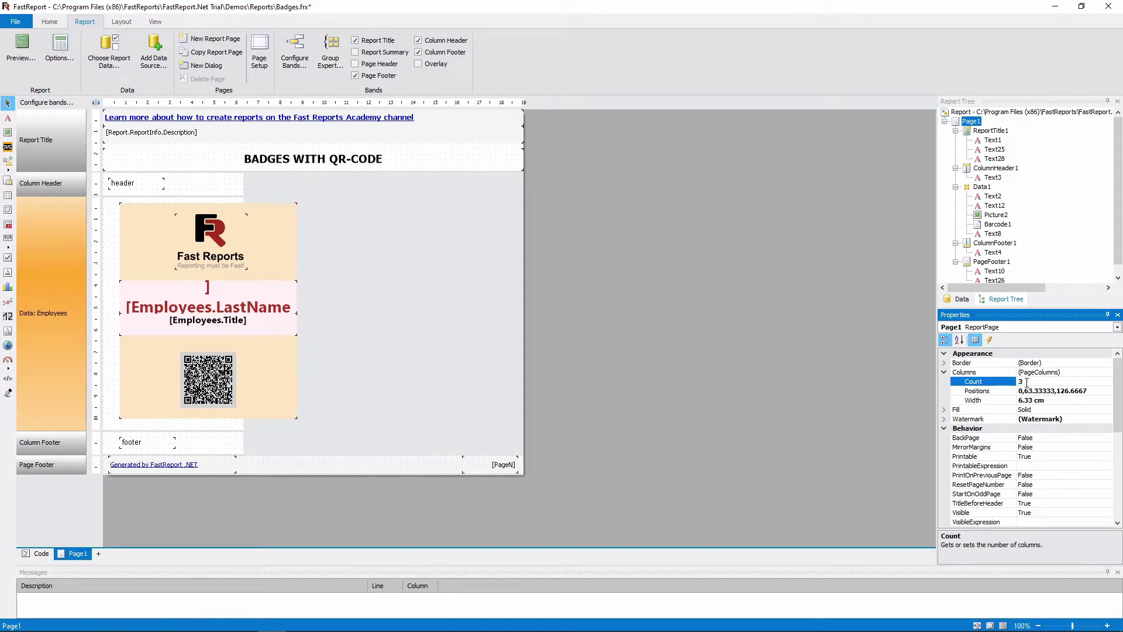
- Change the page's Columns Count back to 1, select the Employees band, and add a new report page
{"action": "left_click", "coordinate": [1027, 381]}
{"action": "type", "text": "1"}
{"action": "key", "text": "Return"}
{"action": "left_click", "coordinate": [83, 294]}
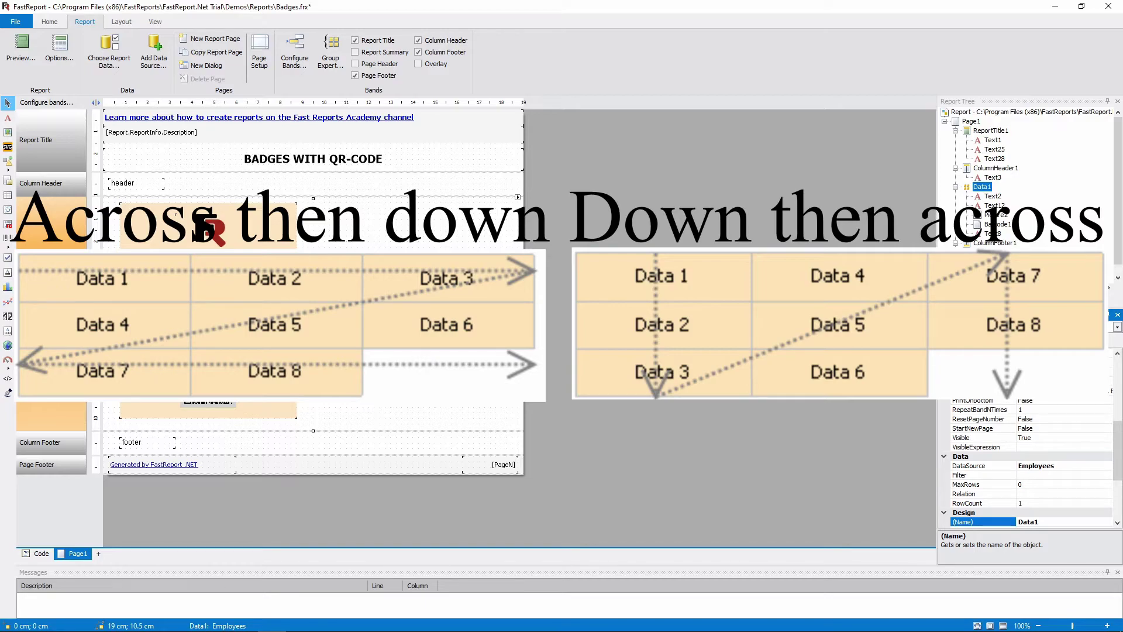
{"action": "left_click", "coordinate": [210, 40]}
- Delete the original Page1 and drop EmployeeID and LastName fields into Page2's data band
{"action": "left_click", "coordinate": [76, 553]}
{"action": "left_click", "coordinate": [207, 78]}
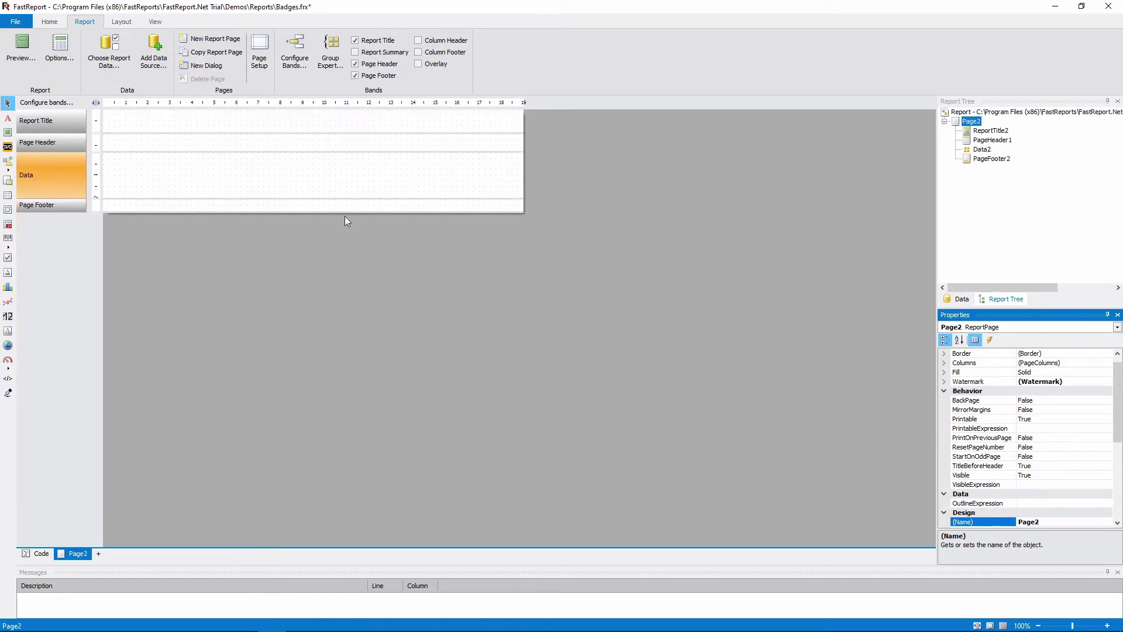
{"action": "left_click", "coordinate": [959, 300]}
{"action": "left_click", "coordinate": [944, 126]}
{"action": "left_click", "coordinate": [954, 135]}
{"action": "left_click", "coordinate": [992, 135]}
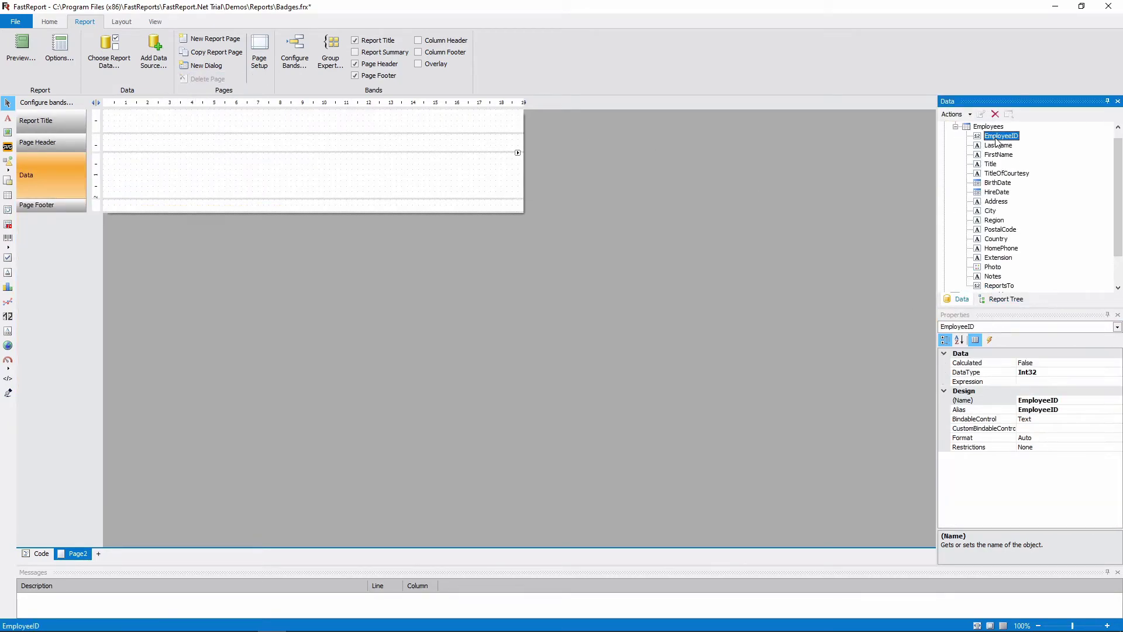
{"action": "left_click", "coordinate": [998, 146], "text": "ctrl"}
{"action": "left_click_drag", "start_coordinate": [997, 145], "coordinate": [134, 182]}
- Bind the data band to the Employees data source and preview the report
{"action": "double_click", "coordinate": [68, 173]}
{"action": "left_click", "coordinate": [534, 264]}
{"action": "left_click", "coordinate": [645, 392]}
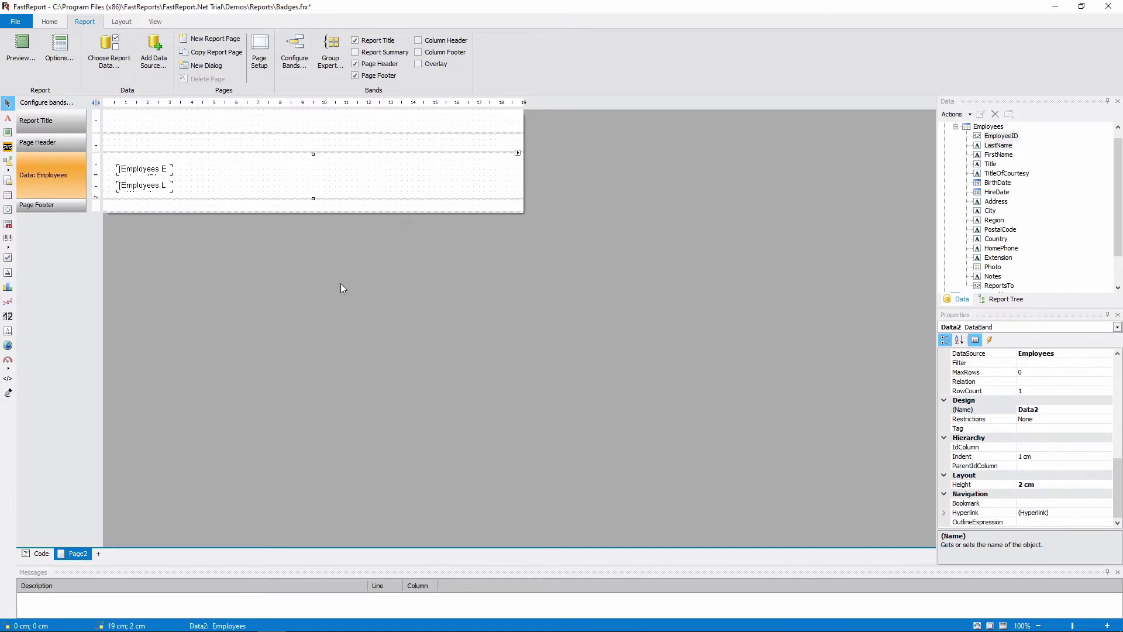
{"action": "left_click", "coordinate": [21, 48]}
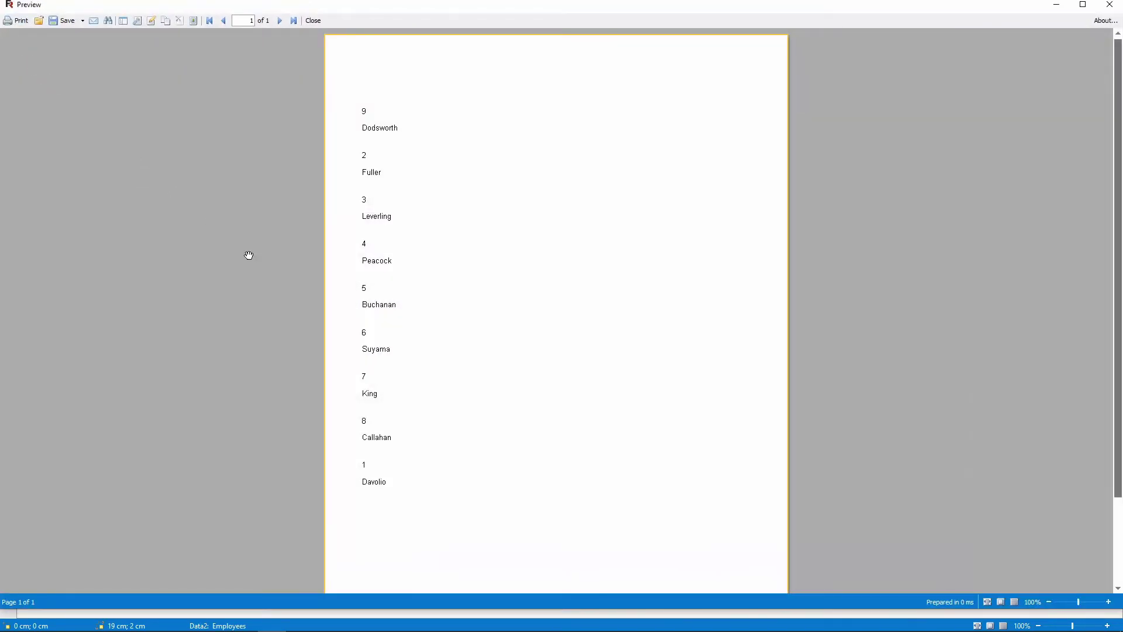
{"action": "left_click", "coordinate": [314, 20]}
- Check the band's Sort options, leave them unsorted, and preview the report again
{"action": "right_click", "coordinate": [75, 171]}
{"action": "left_click", "coordinate": [87, 181]}
{"action": "left_click", "coordinate": [429, 281]}
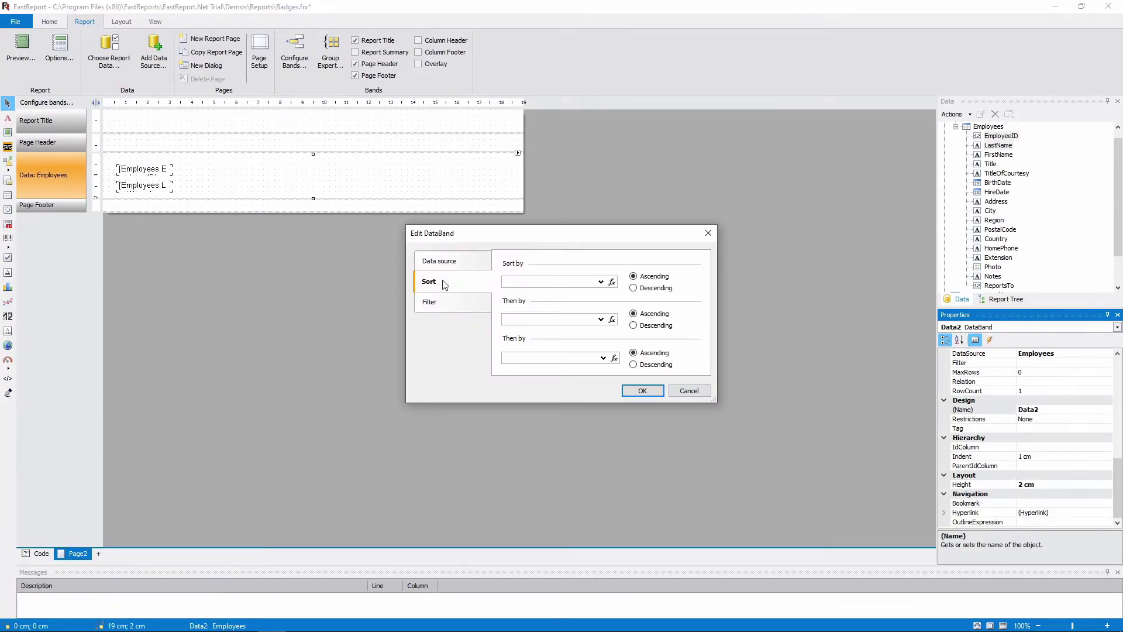
{"action": "left_click", "coordinate": [601, 282]}
{"action": "left_click", "coordinate": [601, 282]}
{"action": "left_click", "coordinate": [642, 390]}
{"action": "left_click", "coordinate": [22, 48]}
{"action": "left_click", "coordinate": [314, 21]}
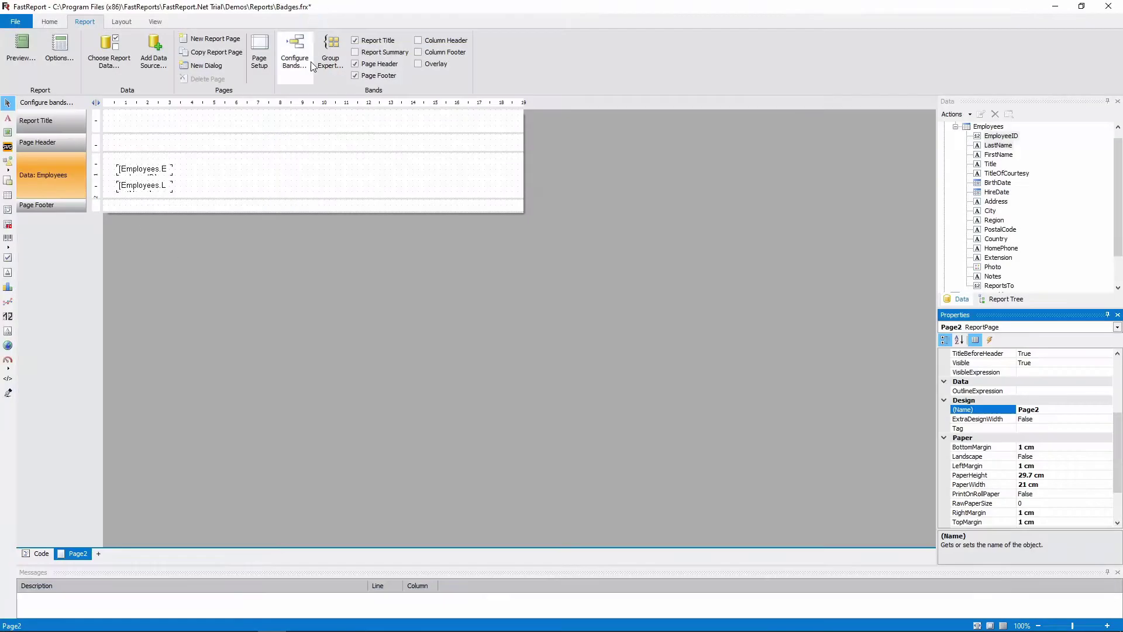
- Set the Employees data band's Columns Count to 3
{"action": "scroll", "coordinate": [1029, 439], "scroll_direction": "up", "scroll_amount": 8}
{"action": "left_click", "coordinate": [944, 372]}
{"action": "left_click", "coordinate": [1026, 382]}
{"action": "type", "text": "3"}
{"action": "key", "text": "Return"}
- Inspect the band's column Layout setting and preview the 3-column report
{"action": "left_click", "coordinate": [44, 174]}
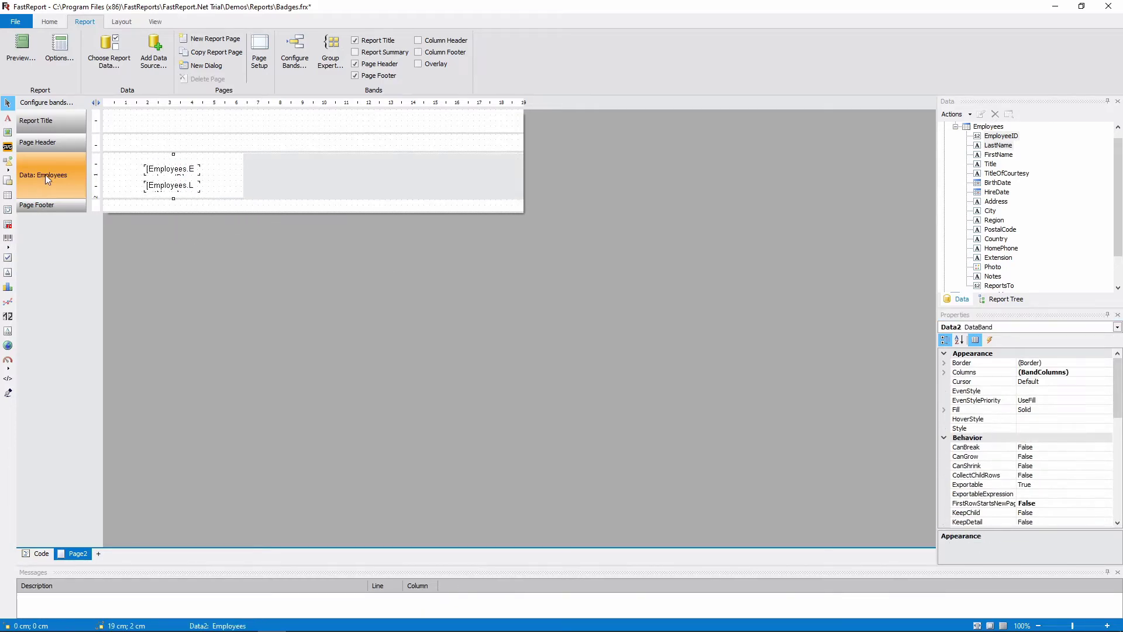
{"action": "left_click", "coordinate": [943, 372]}
{"action": "left_click", "coordinate": [974, 391]}
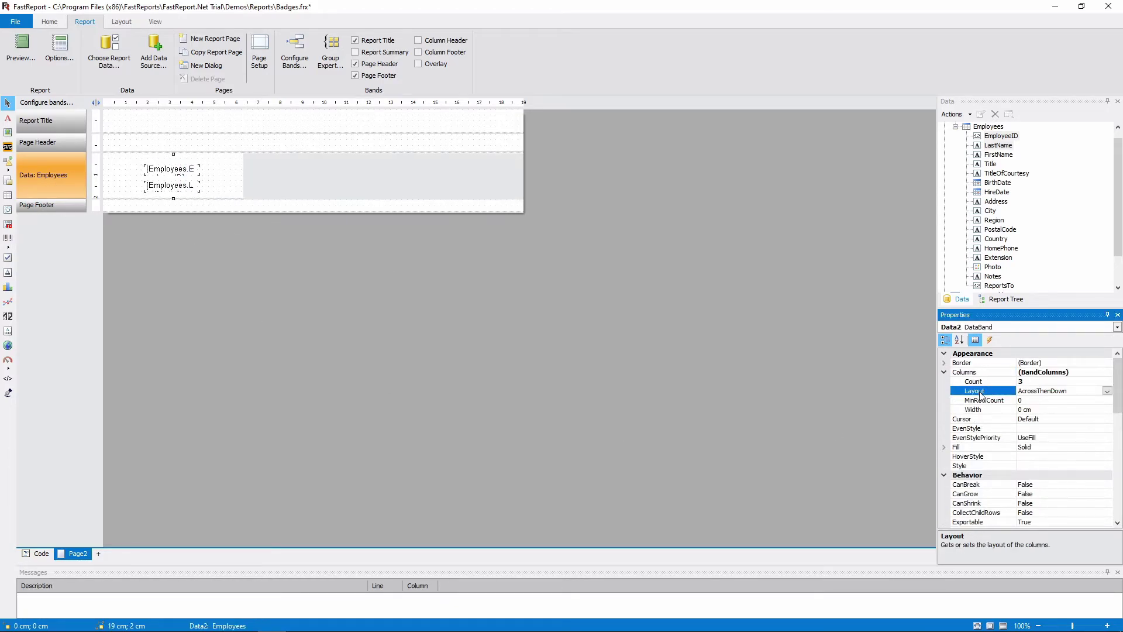
{"action": "left_click_drag", "start_coordinate": [1068, 391], "coordinate": [1037, 392]}
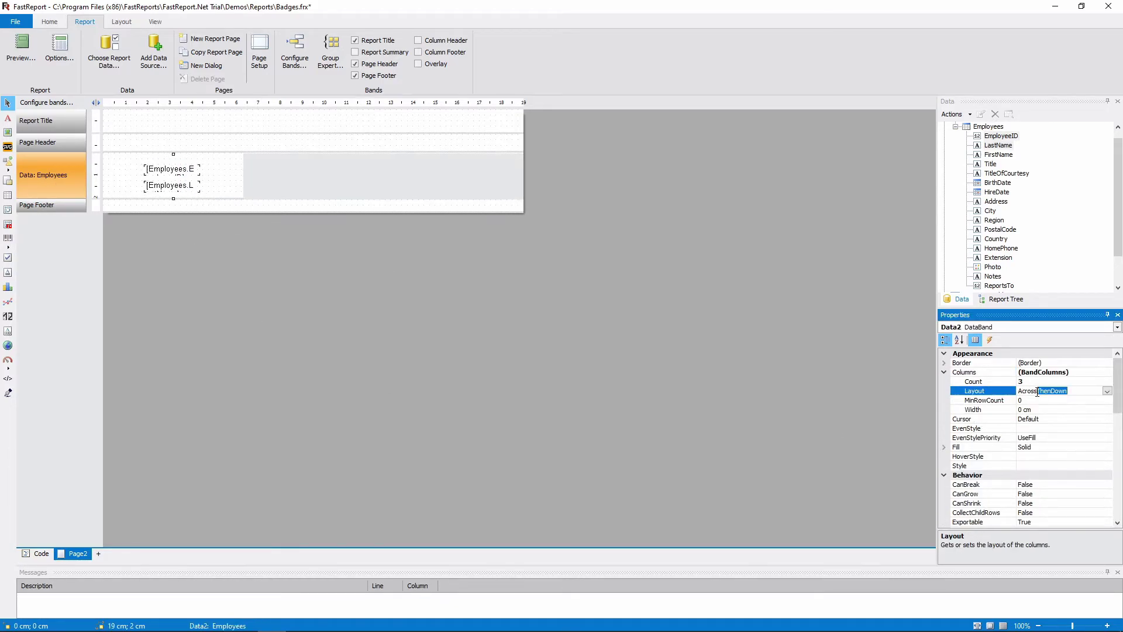
{"action": "left_click", "coordinate": [14, 53]}
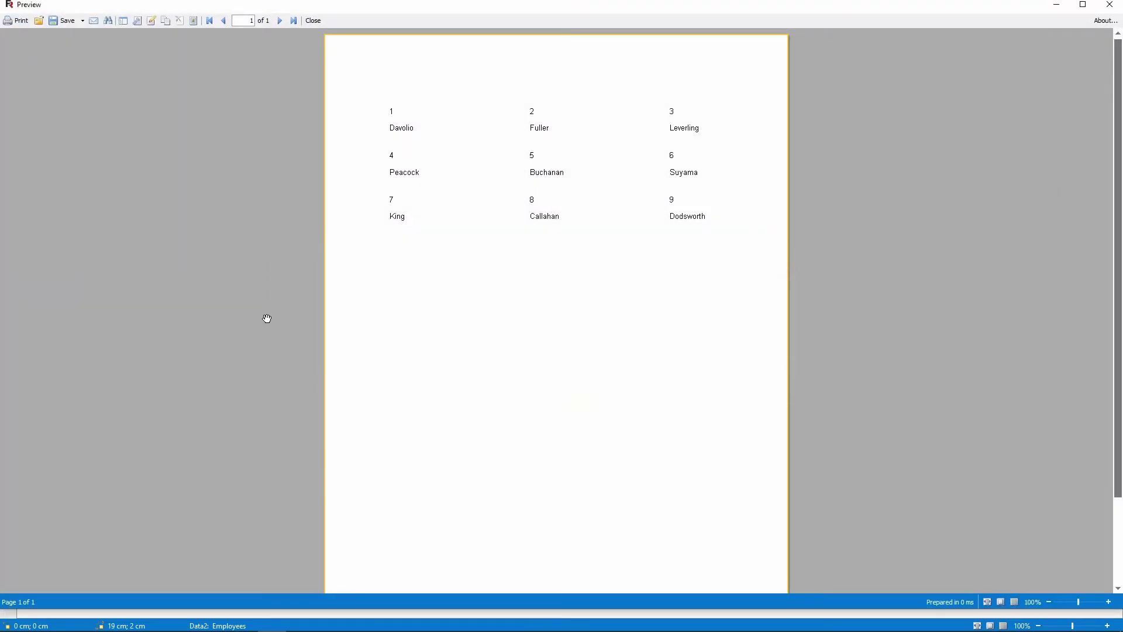
{"action": "left_click", "coordinate": [313, 20]}
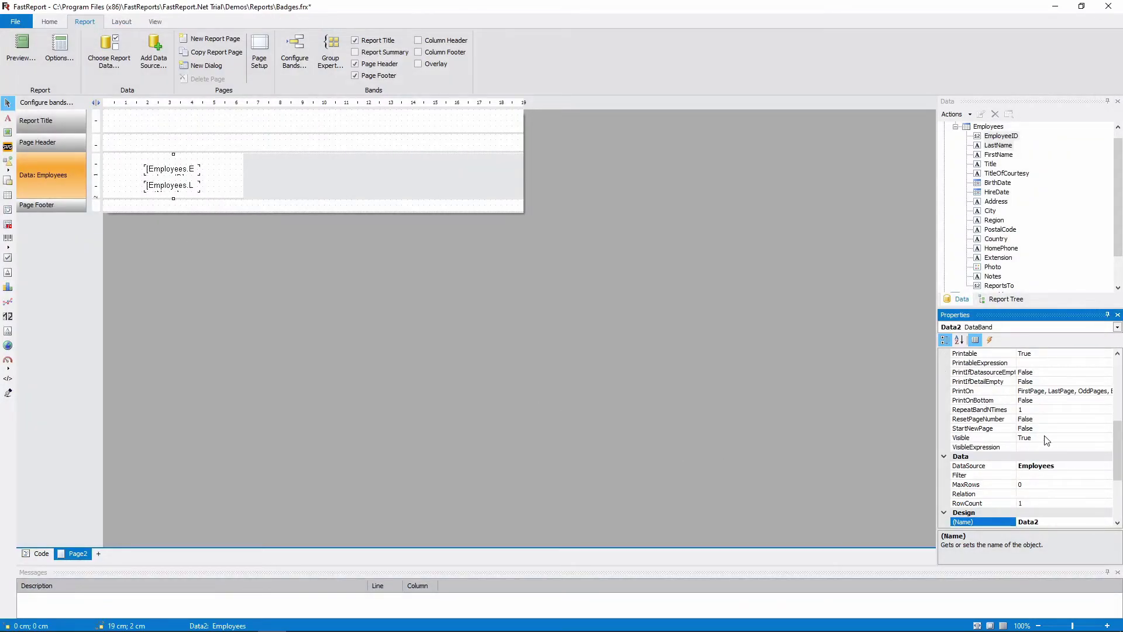
- Switch the column Layout to DownThenAcross and preview the result
{"action": "scroll", "coordinate": [1029, 438], "scroll_direction": "up", "scroll_amount": 5}
{"action": "double_click", "coordinate": [964, 372]}
{"action": "left_click", "coordinate": [974, 391]}
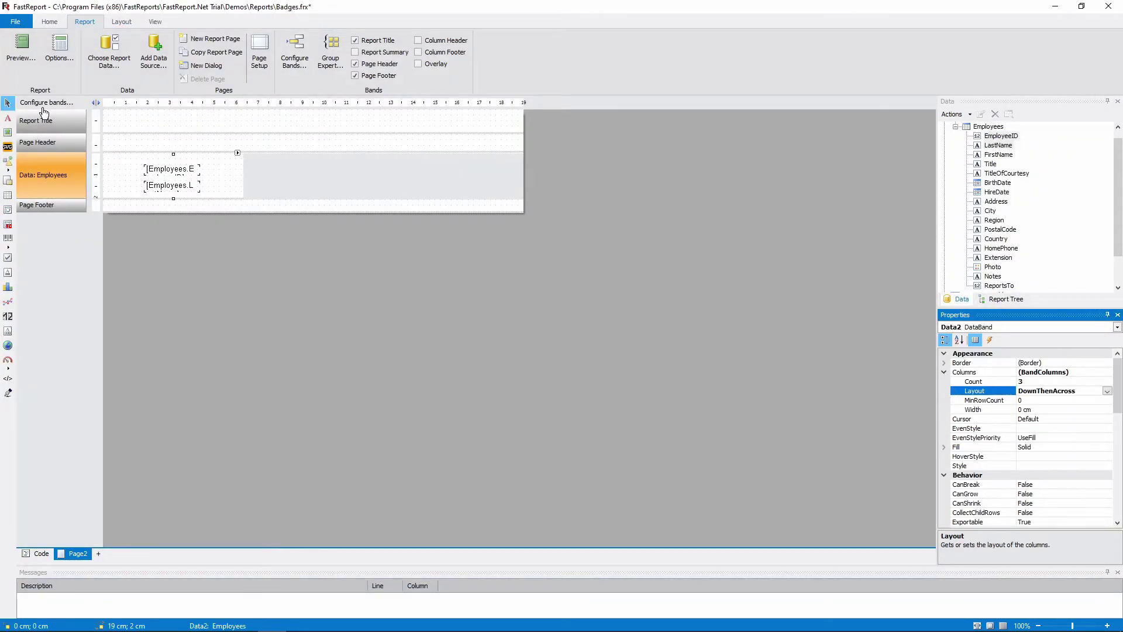
{"action": "left_click", "coordinate": [21, 47]}
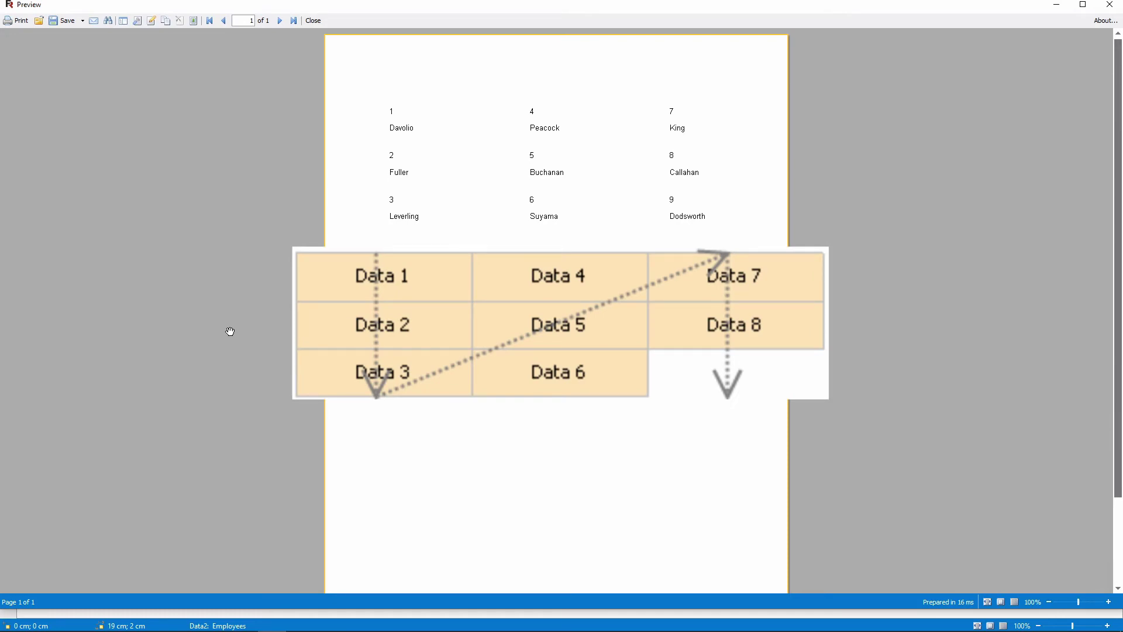
{"action": "left_click", "coordinate": [313, 20]}
- Set the Employees band's Columns MinRowCount to 4 and preview the four-per-column listing
{"action": "left_click", "coordinate": [62, 183]}
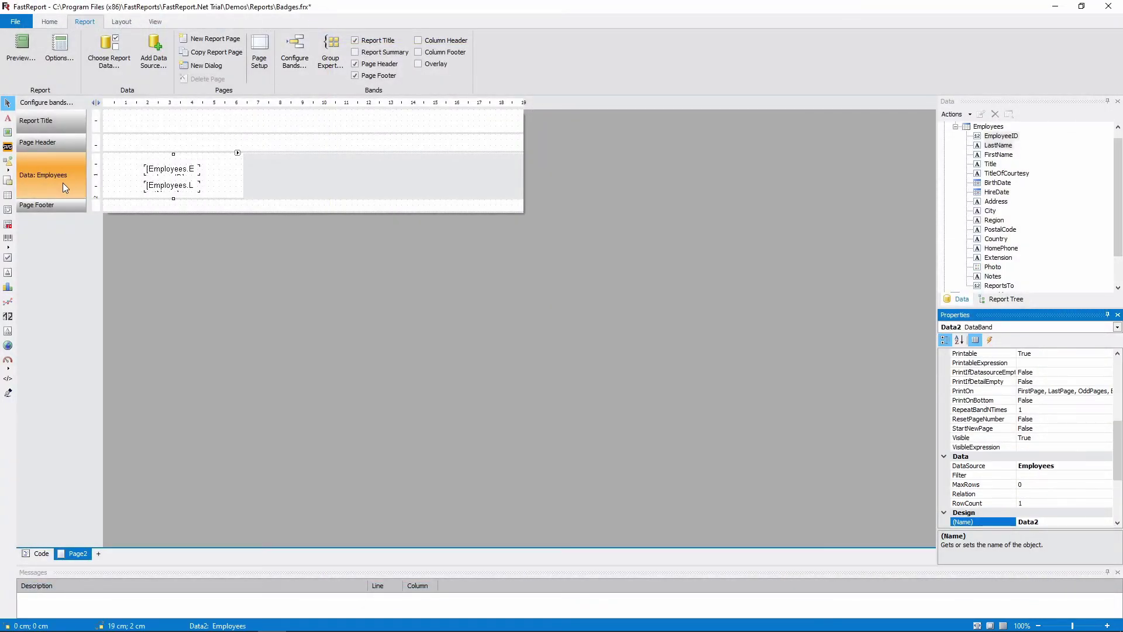
{"action": "scroll", "coordinate": [1041, 459], "scroll_direction": "up", "scroll_amount": 5}
{"action": "left_click", "coordinate": [943, 372]}
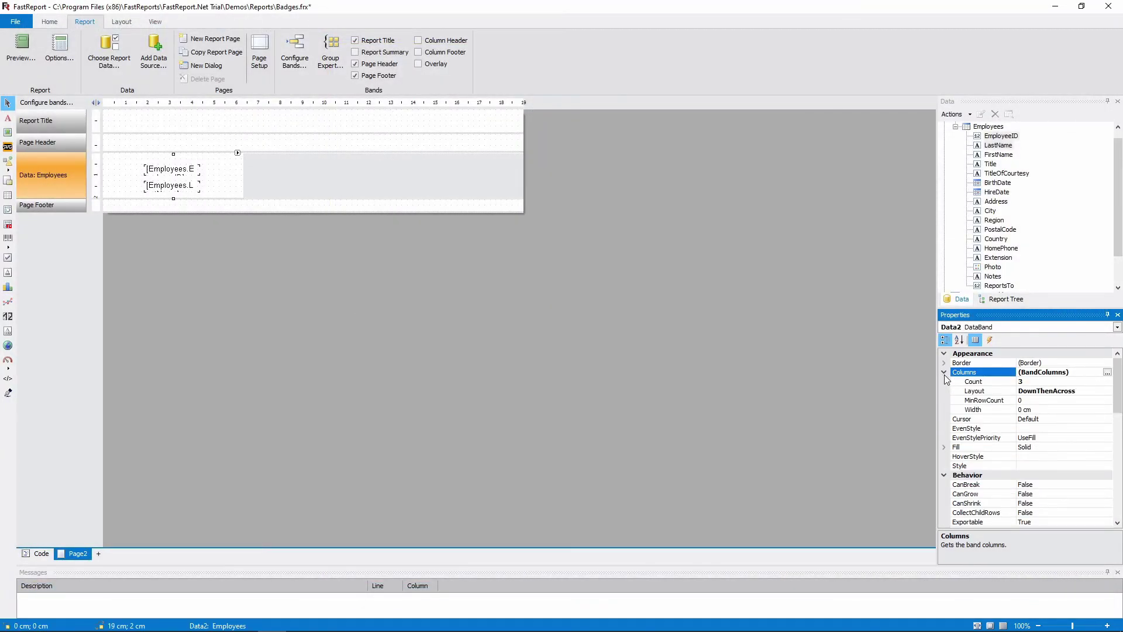
{"action": "left_click", "coordinate": [985, 402]}
{"action": "type", "text": "4"}
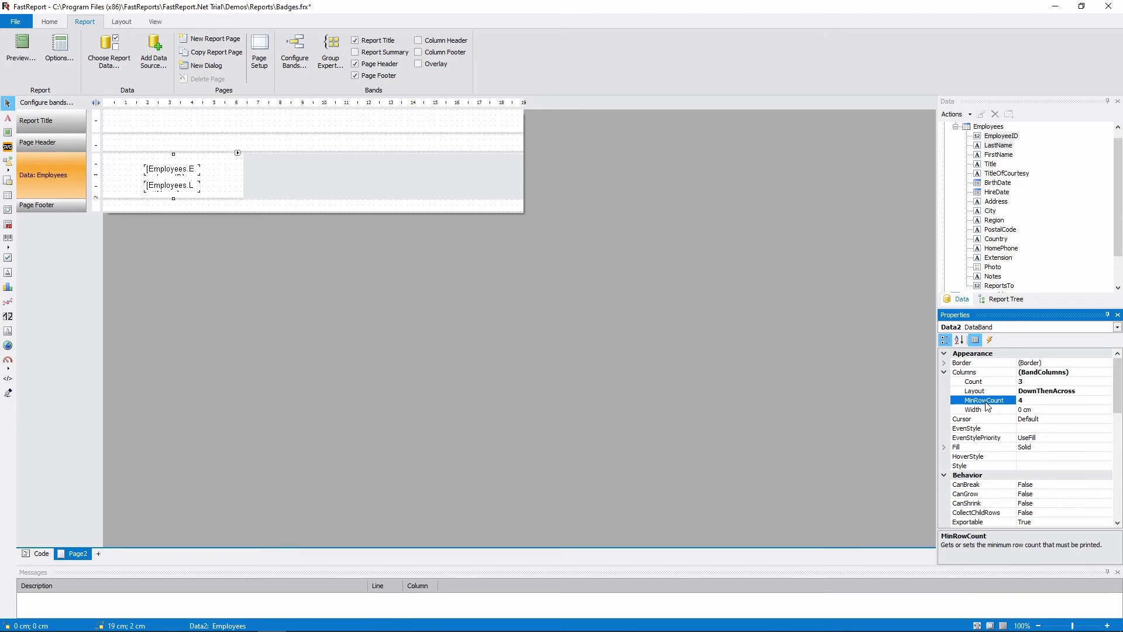
{"action": "left_click", "coordinate": [21, 48]}
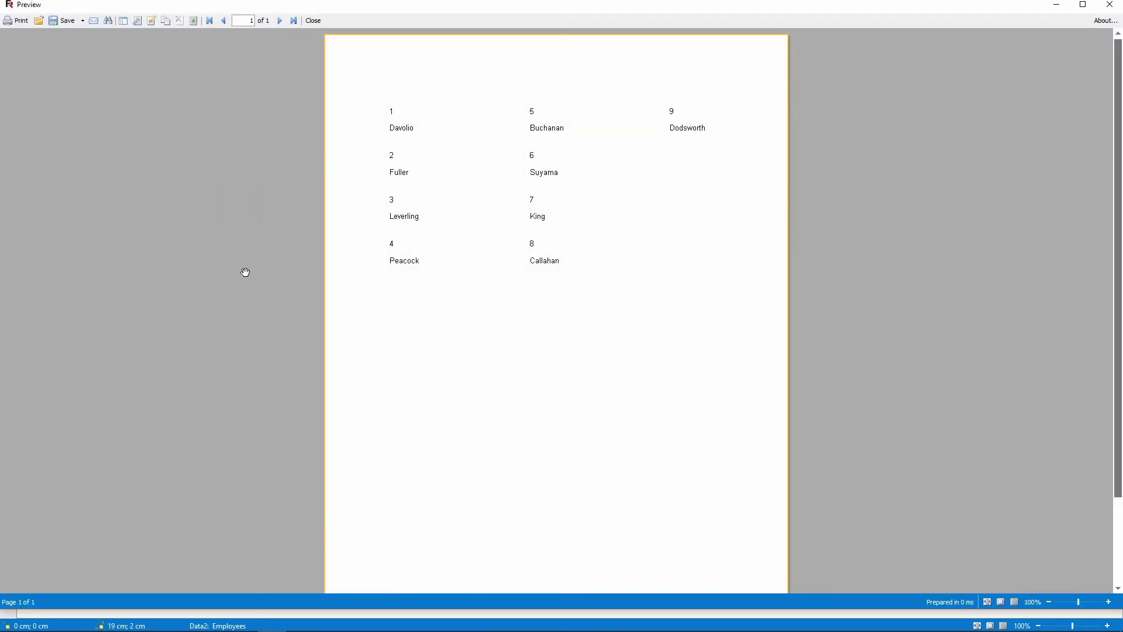